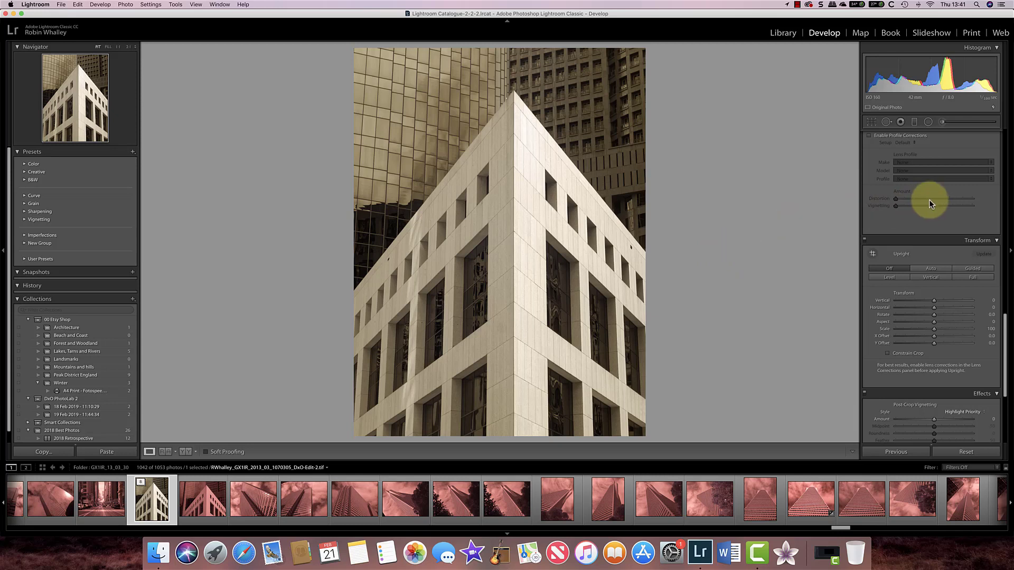
# Try the manual lens Distortion amount on the building photo and reset it to 0.
pyautogui.scroll(2, 929, 200)
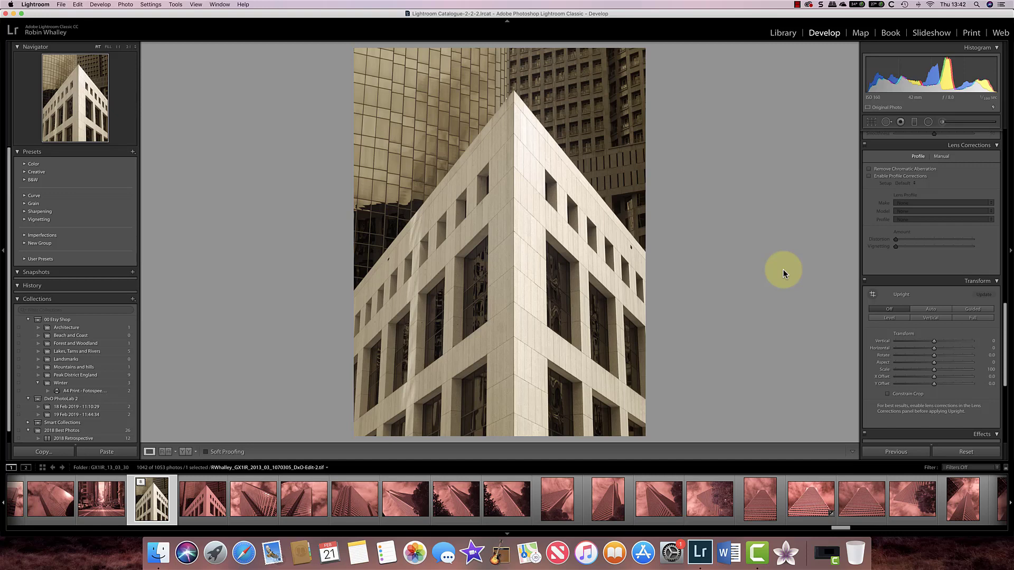
pyautogui.click(939, 157)
pyautogui.moveTo(934, 176)
pyautogui.mouseDown()
pyautogui.moveTo(948, 177)
pyautogui.moveTo(911, 177)
pyautogui.moveTo(923, 178)
pyautogui.mouseUp()
pyautogui.doubleClick(924, 177)
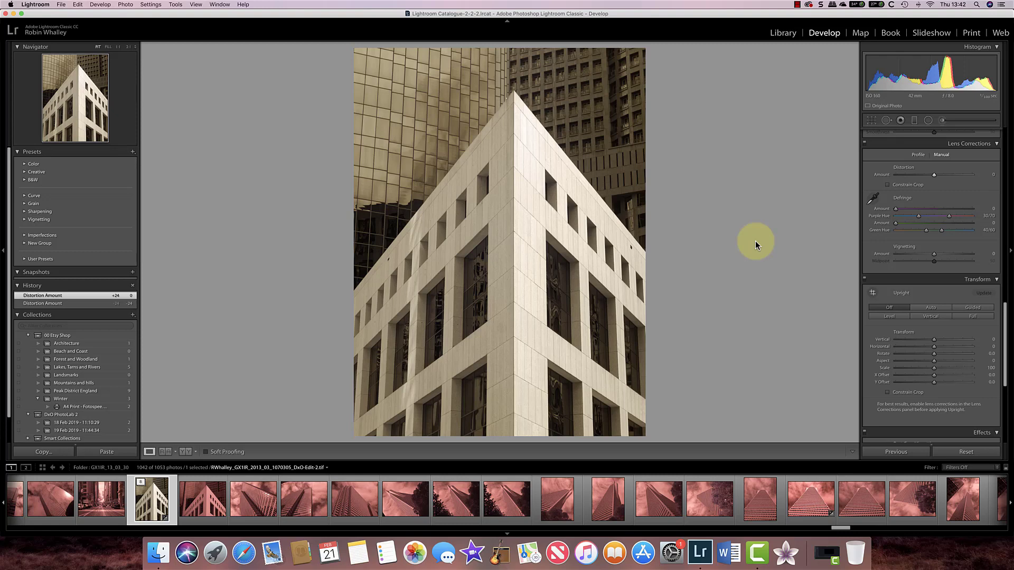
pyautogui.click(916, 155)
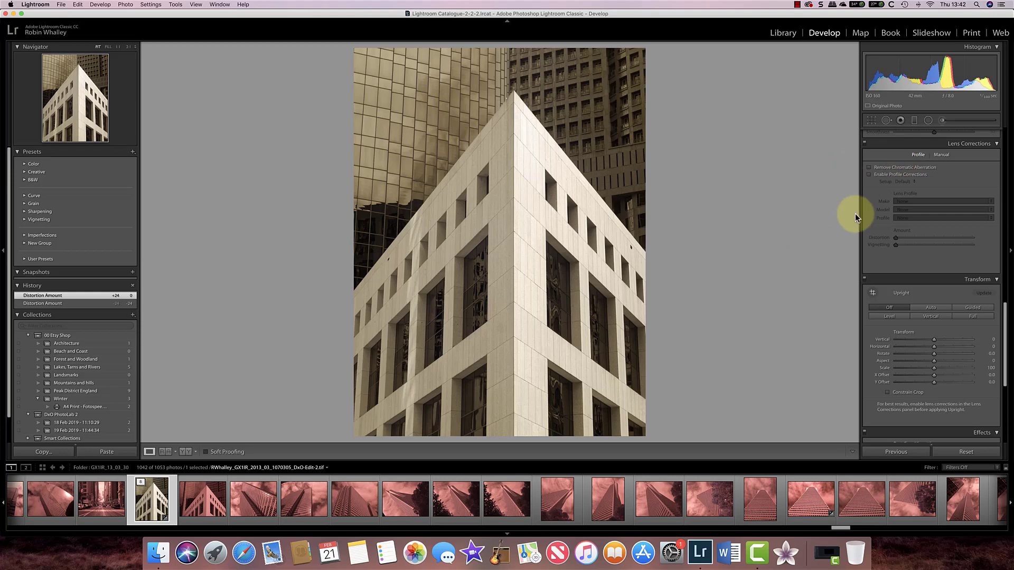
# Set Upright to Guided and activate the guide-drawing tool.
pyautogui.scroll(-3, 876, 215)
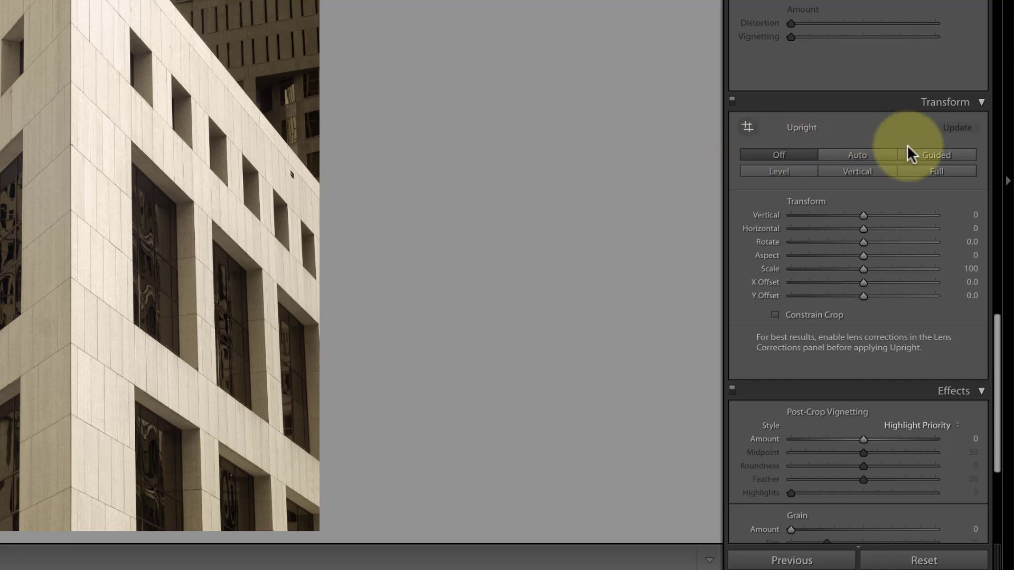
pyautogui.click(935, 154)
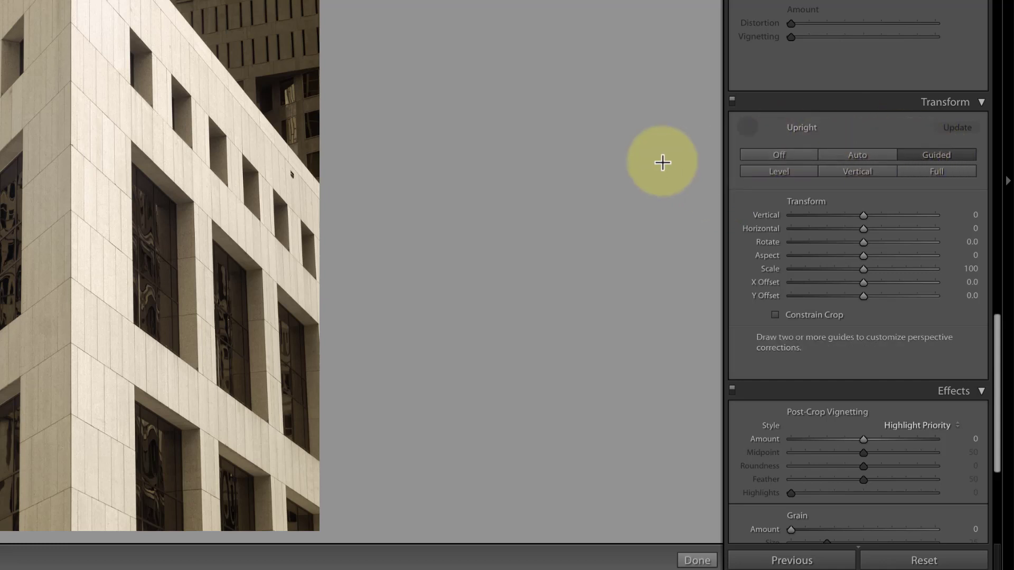
pyautogui.click(746, 126)
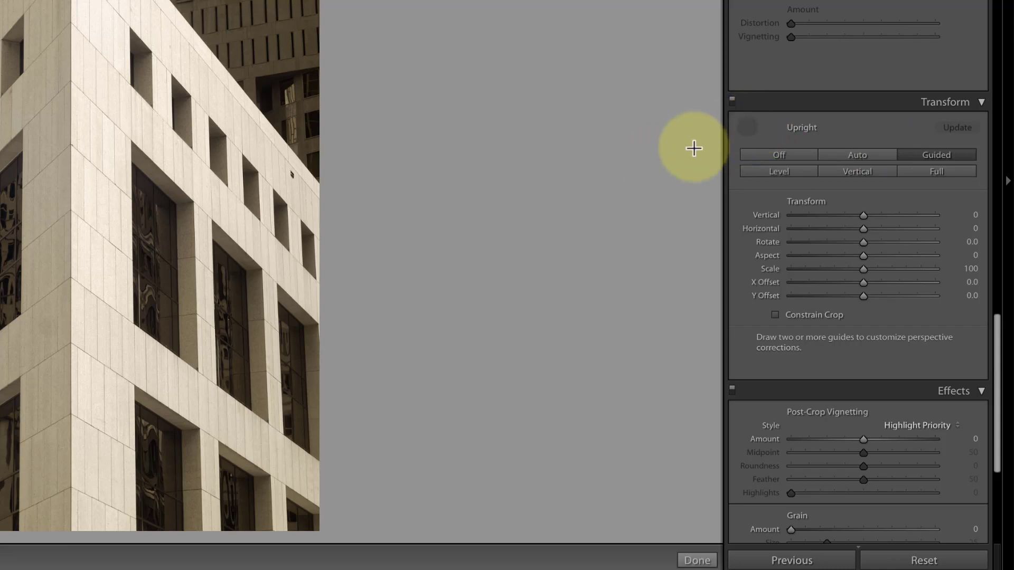
pyautogui.click(745, 127)
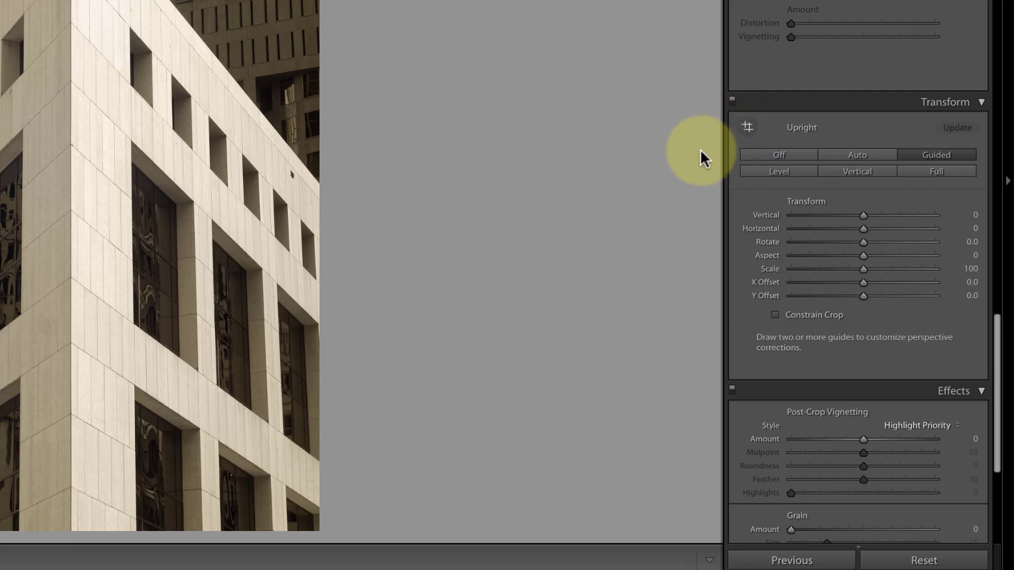
pyautogui.click(739, 133)
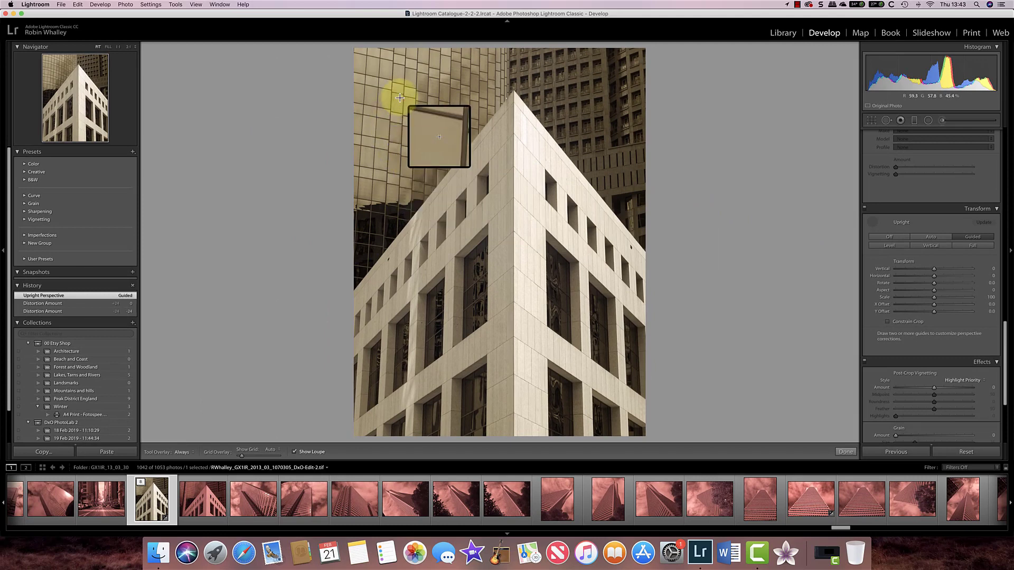
# Draw two vertical Upright guides along matching window edges, one on the building's left face and one on its right face.
pyautogui.moveTo(418, 240); pyautogui.dragTo(420, 241)
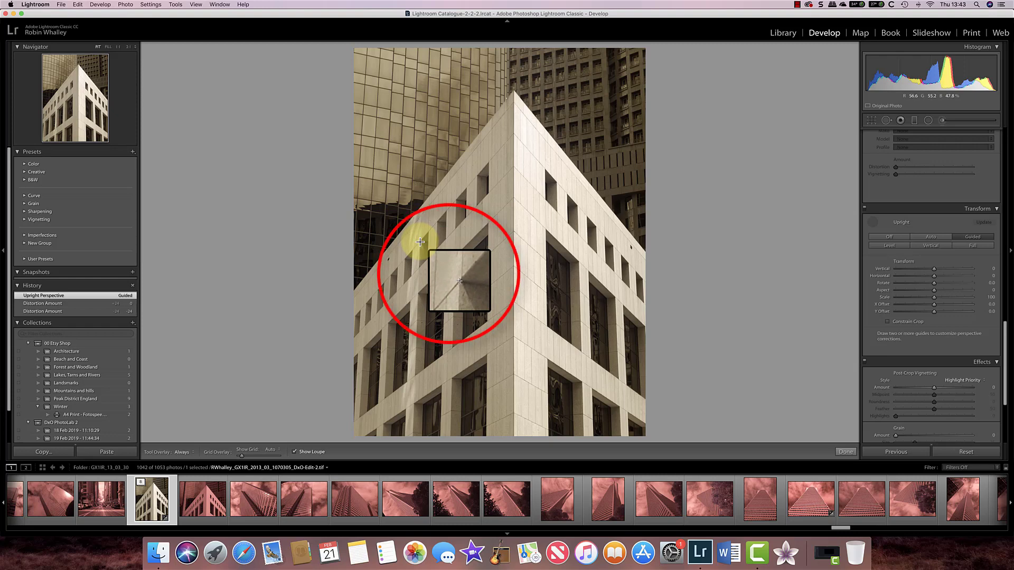
pyautogui.moveTo(420, 242); pyautogui.dragTo(412, 427)
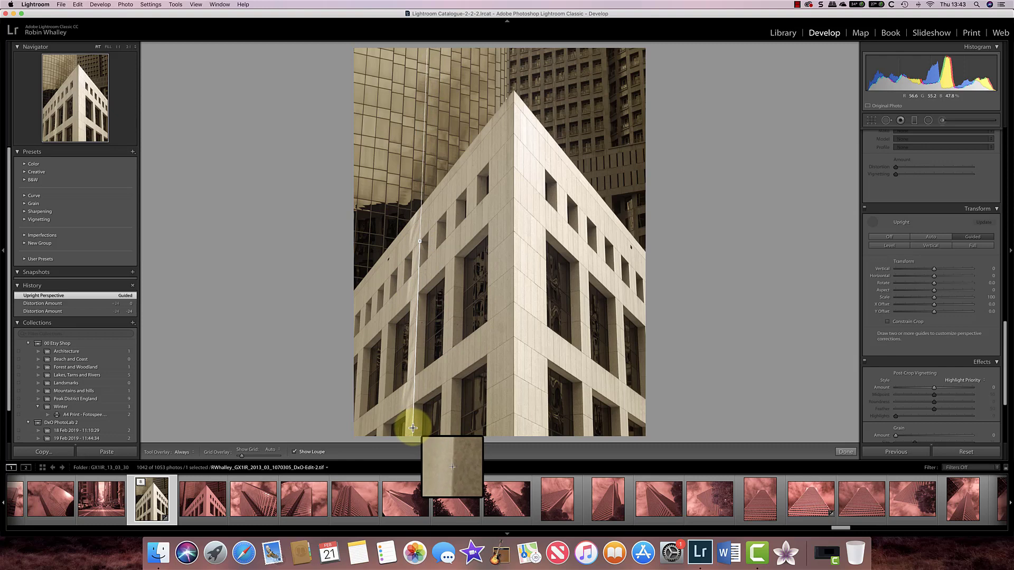
pyautogui.moveTo(412, 428); pyautogui.dragTo(412, 427)
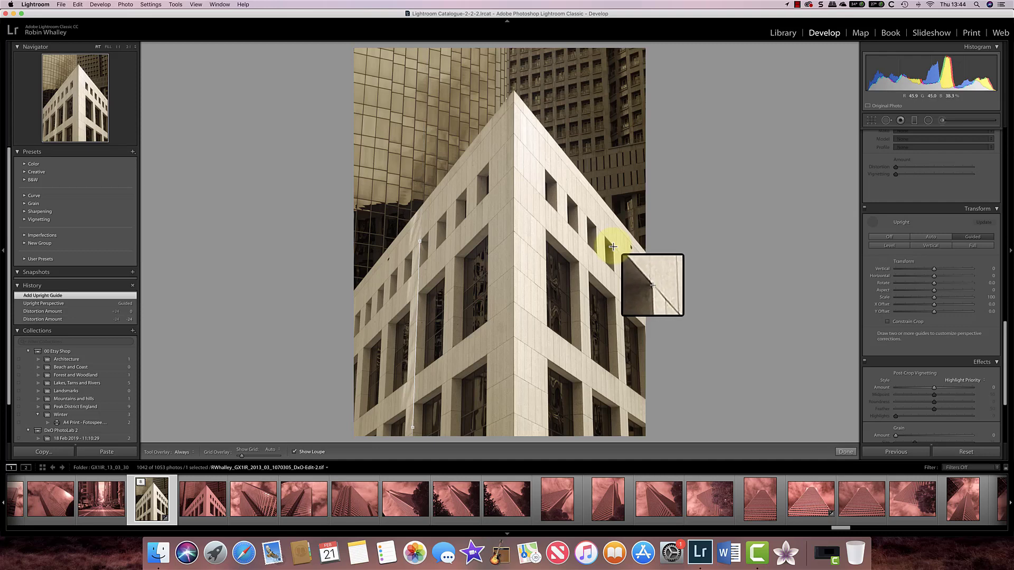
pyautogui.moveTo(612, 246); pyautogui.dragTo(620, 425)
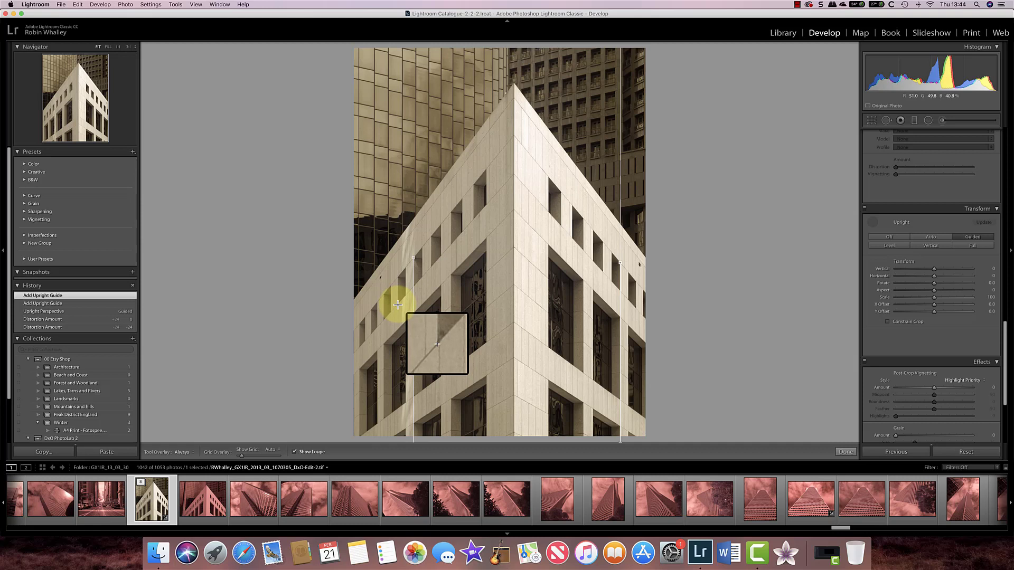
# Draw two horizontal Upright guides linking matching window corners on both faces, one mid-building and one near the photo's lower edge, and close the guide tool.
pyautogui.moveTo(397, 305); pyautogui.dragTo(636, 308)
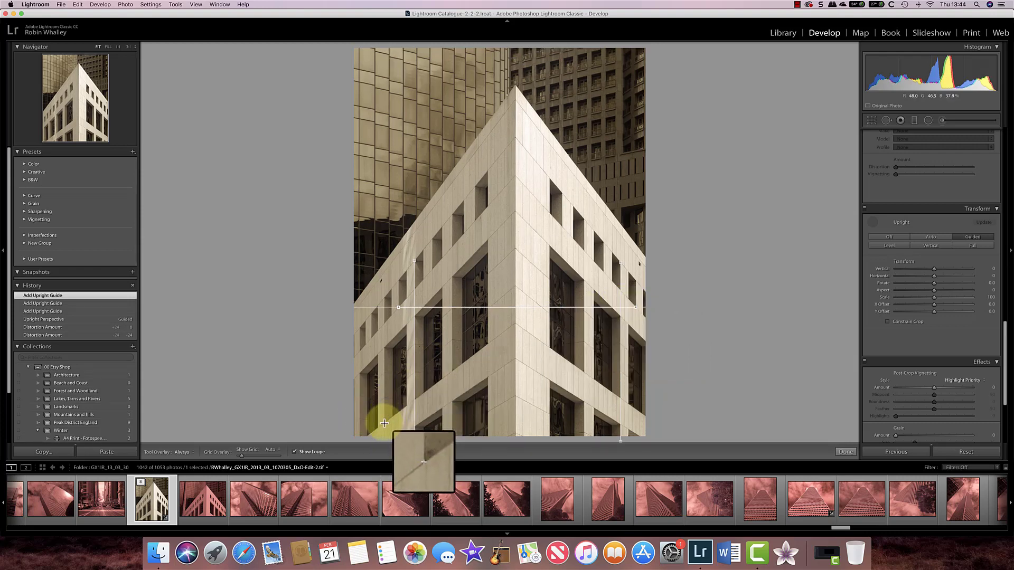
pyautogui.moveTo(383, 423); pyautogui.dragTo(647, 416)
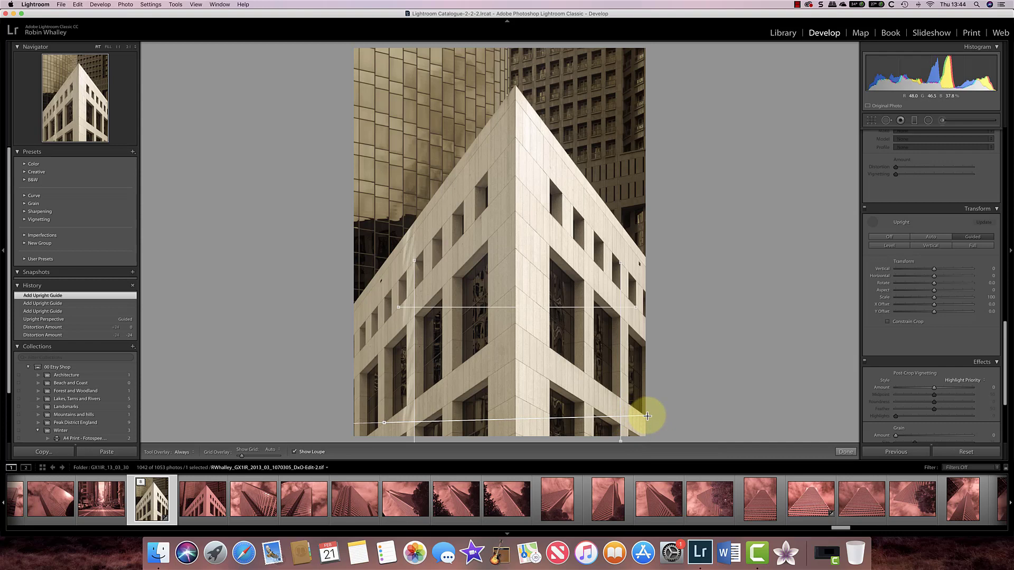
pyautogui.moveTo(648, 416); pyautogui.dragTo(646, 416)
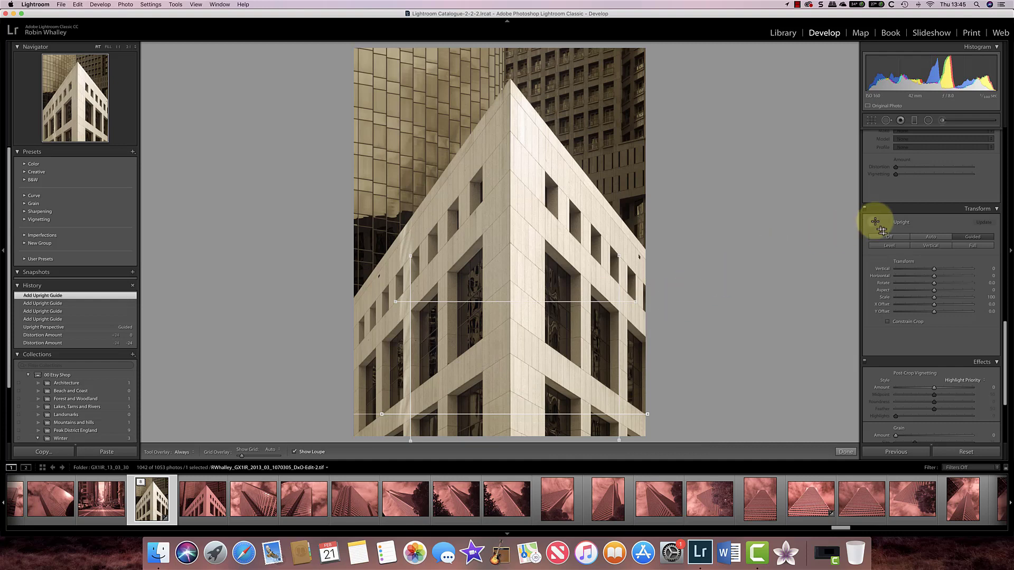
pyautogui.click(875, 222)
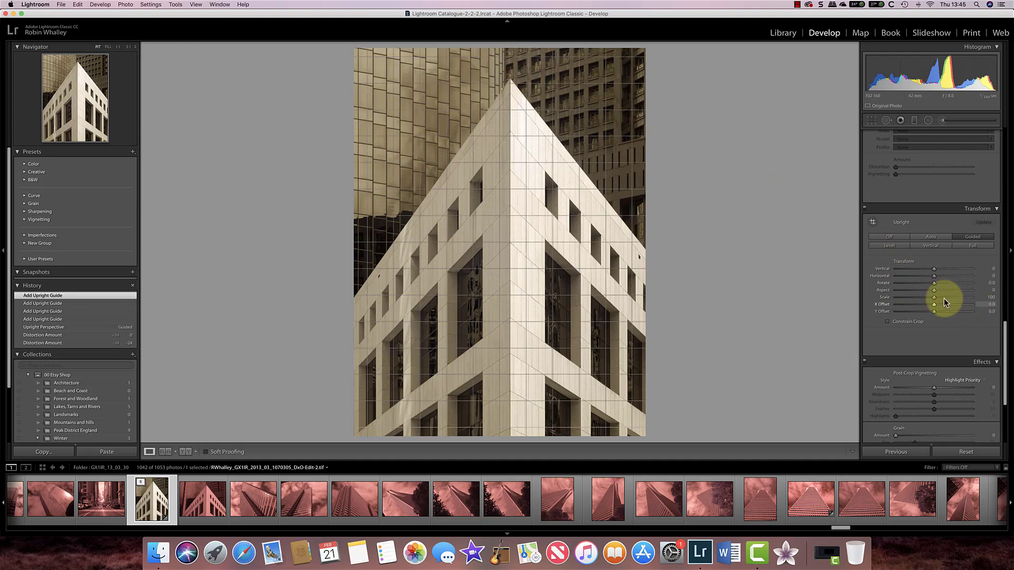
# Set the Transform values to Aspect -45, X Offset -2.5 and Horizontal -29.
pyautogui.moveTo(934, 290)
pyautogui.mouseDown()
pyautogui.moveTo(899, 291)
pyautogui.moveTo(917, 291)
pyautogui.mouseUp()
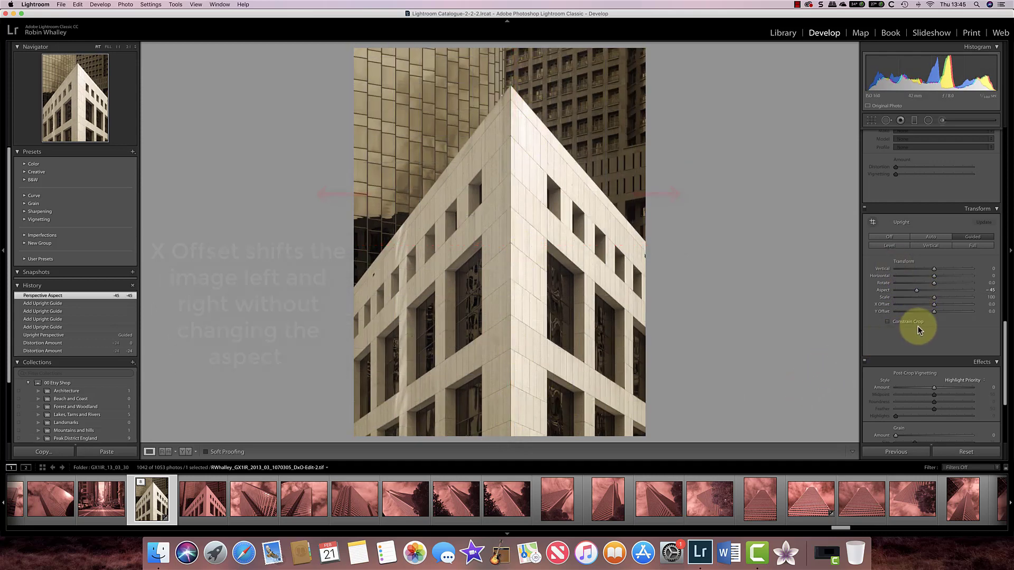
pyautogui.moveTo(933, 305); pyautogui.dragTo(931, 305)
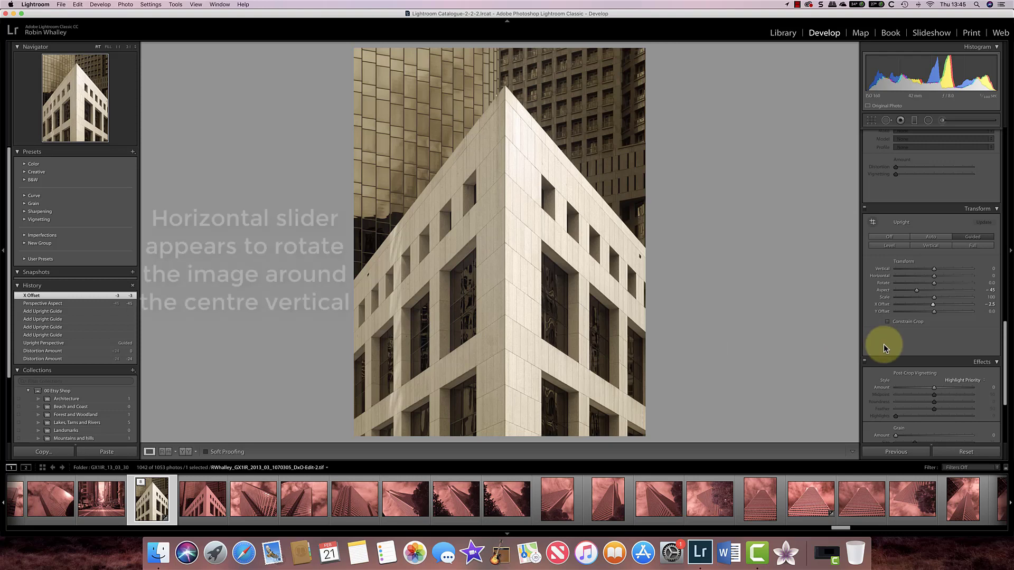
pyautogui.moveTo(933, 276); pyautogui.dragTo(922, 276)
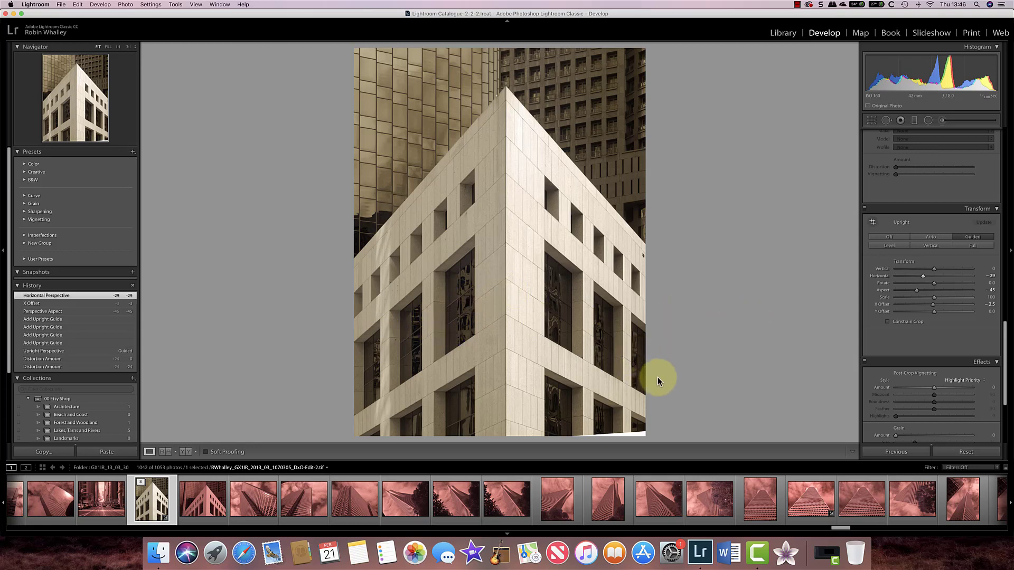
pyautogui.click(925, 316)
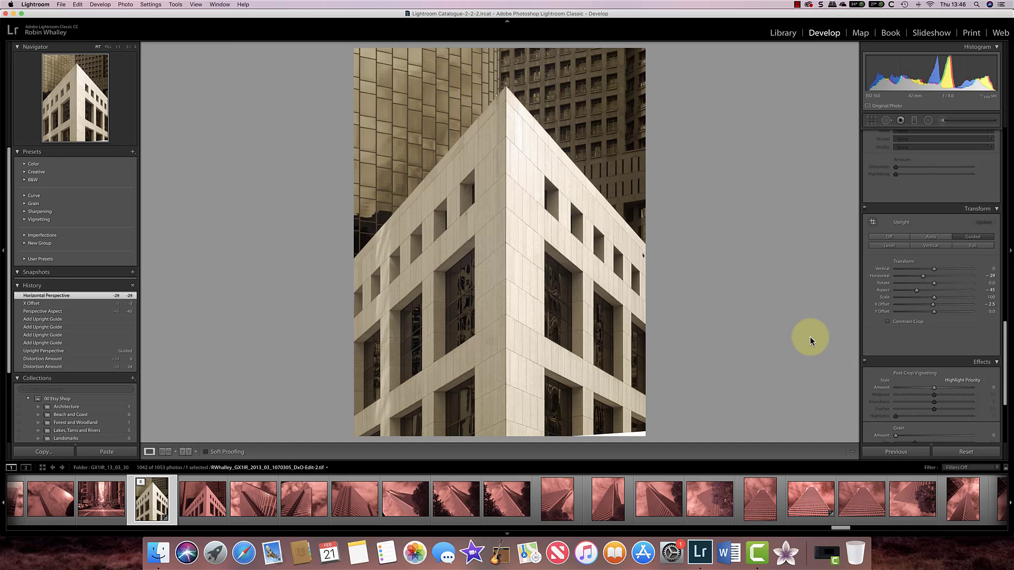
# Move both ends of the two horizontal guides inward onto matching window corners, and set Aspect to -51, Scale to 101 and Y Offset to +1.3.
pyautogui.click(871, 222)
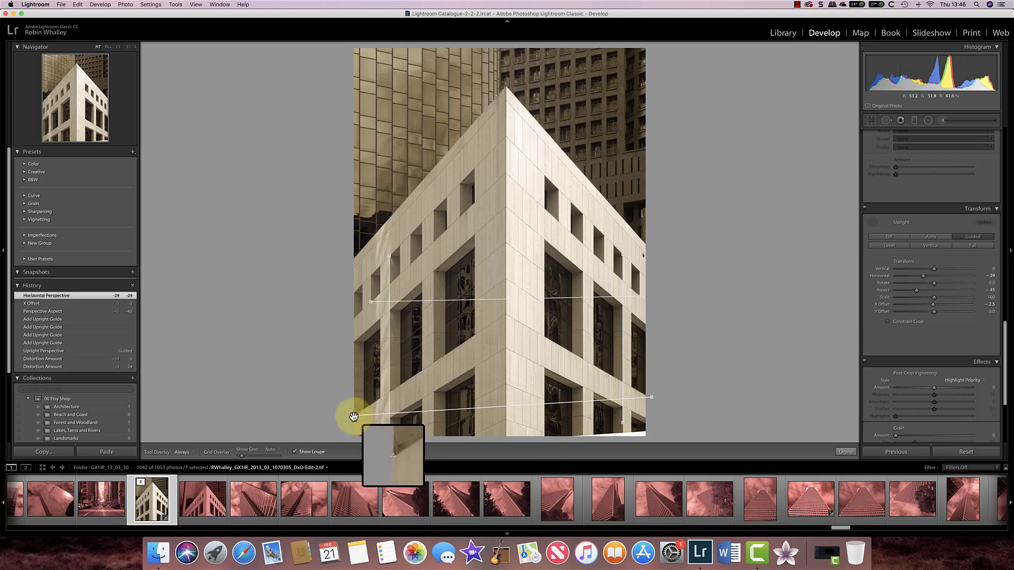
pyautogui.moveTo(353, 417); pyautogui.dragTo(386, 419)
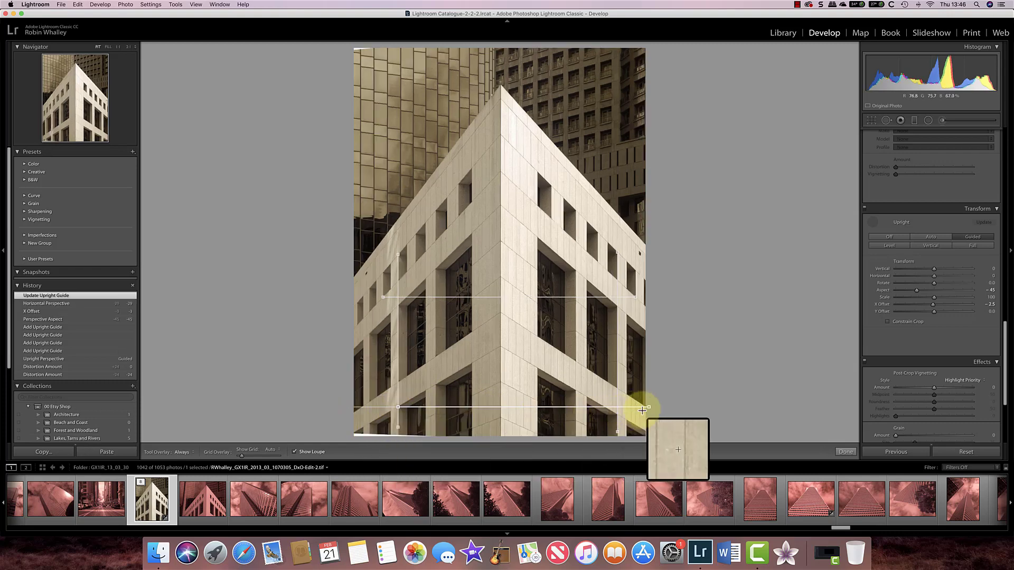
pyautogui.moveTo(640, 407); pyautogui.dragTo(617, 416)
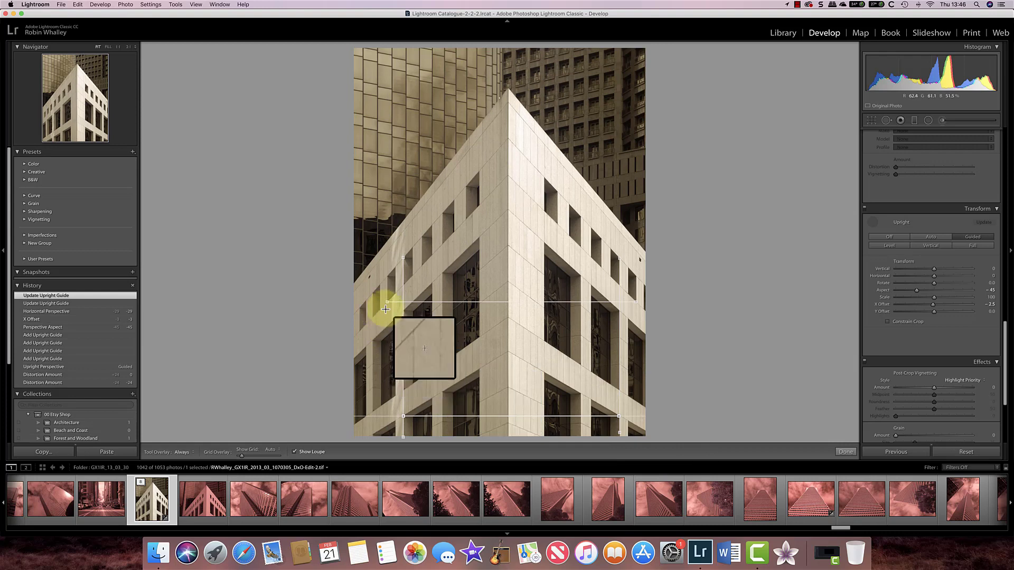
pyautogui.moveTo(388, 302); pyautogui.dragTo(404, 311)
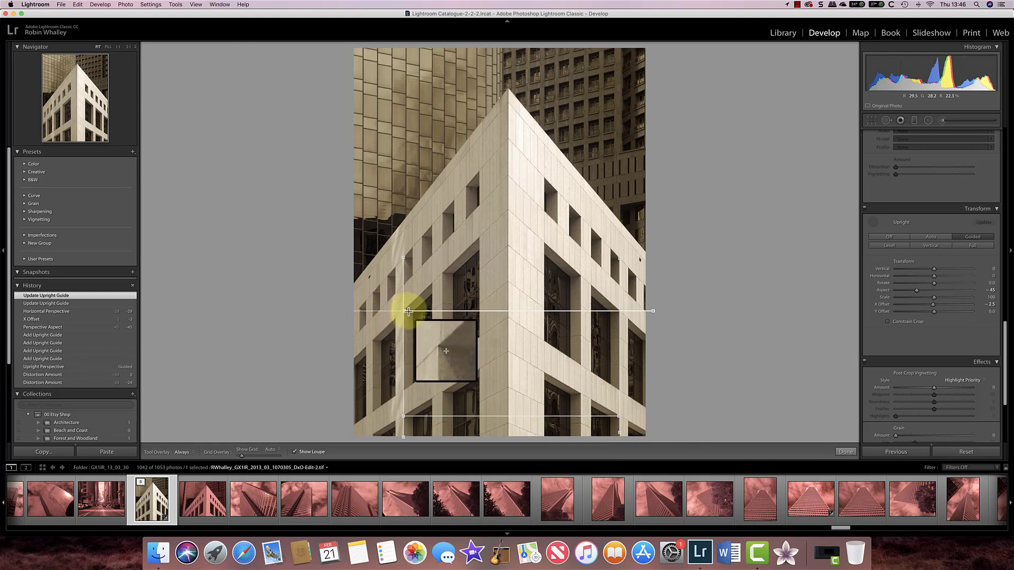
pyautogui.moveTo(654, 312); pyautogui.dragTo(618, 312)
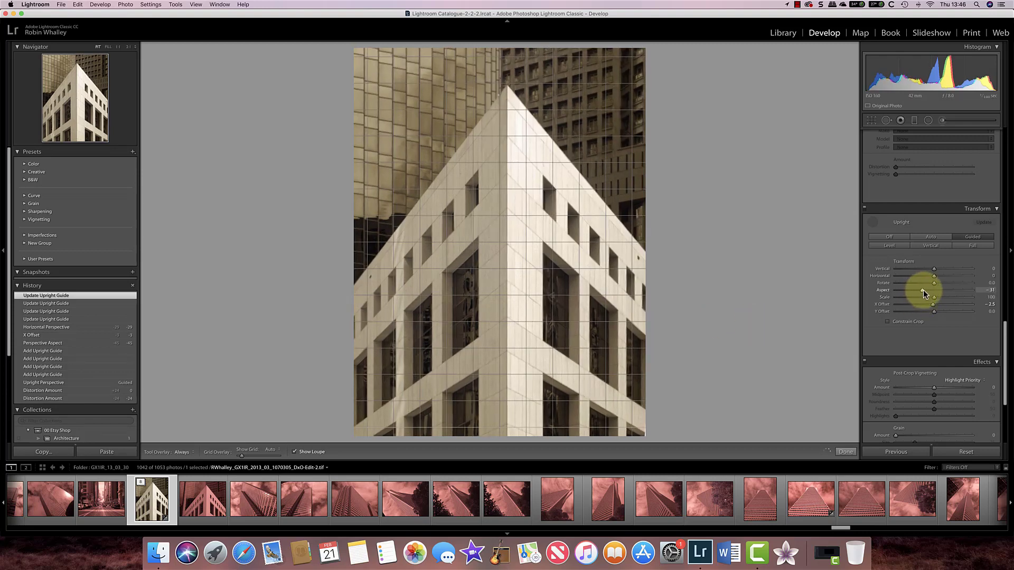
pyautogui.moveTo(916, 290)
pyautogui.mouseDown()
pyautogui.moveTo(933, 313)
pyautogui.moveTo(934, 299)
pyautogui.mouseUp()
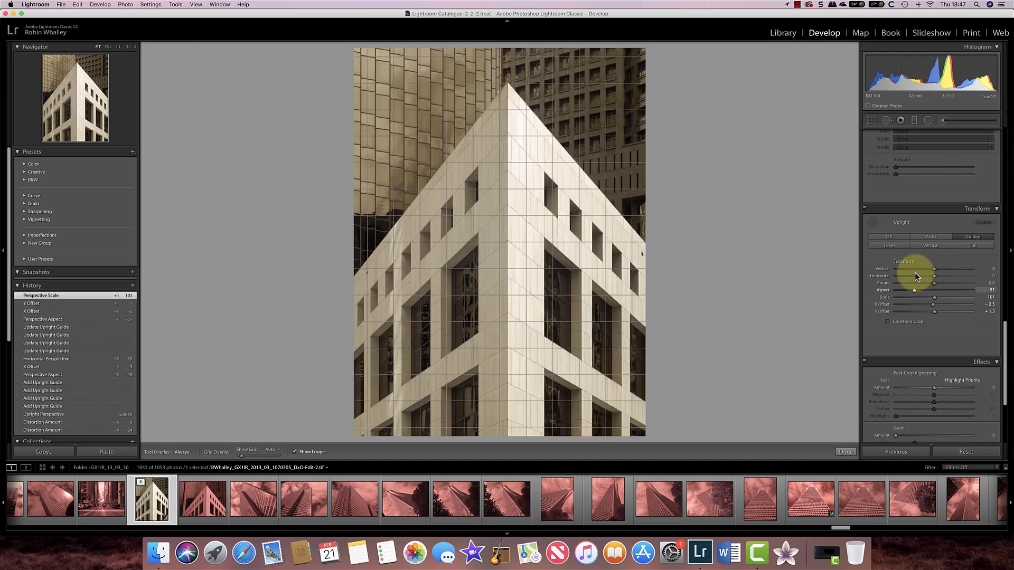
# Adjust both ends of the lower horizontal guide so they sit slightly outside the vertical guides.
pyautogui.click(872, 222)
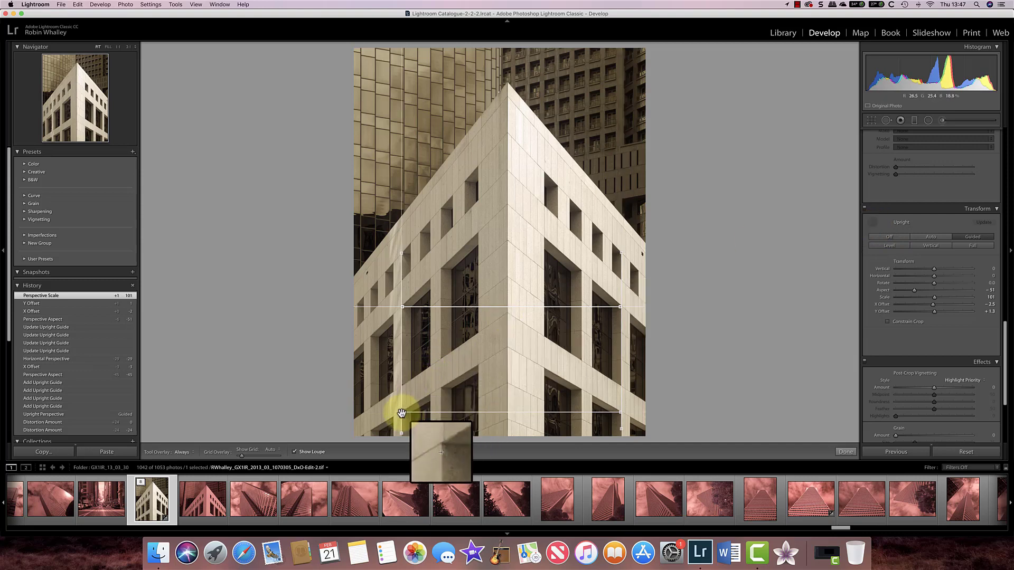
pyautogui.moveTo(401, 412); pyautogui.dragTo(400, 417)
pyautogui.moveTo(402, 417)
pyautogui.mouseDown()
pyautogui.moveTo(436, 414)
pyautogui.moveTo(398, 410)
pyautogui.moveTo(413, 413)
pyautogui.moveTo(393, 420)
pyautogui.mouseUp()
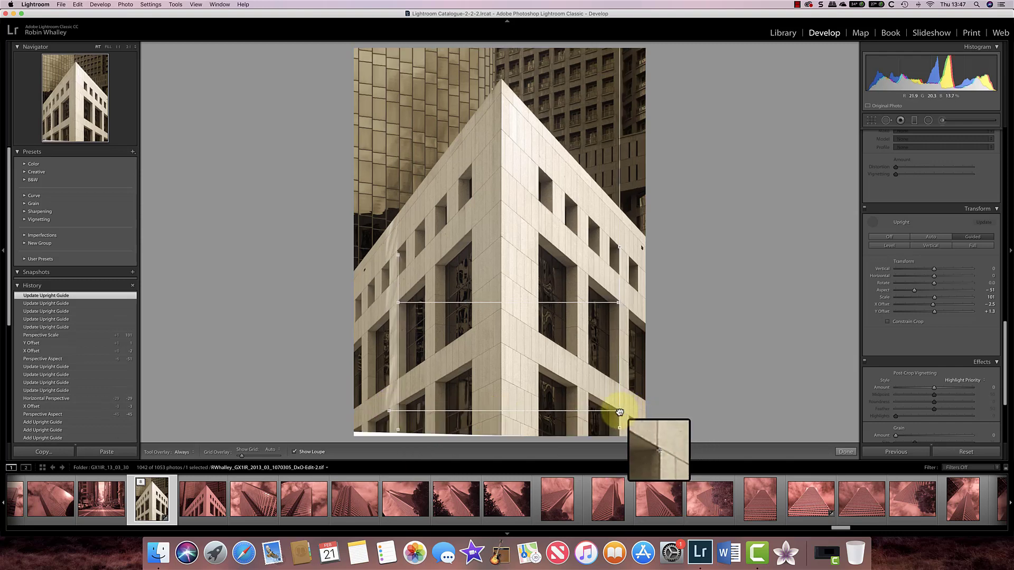
pyautogui.moveTo(620, 412)
pyautogui.mouseDown()
pyautogui.moveTo(607, 406)
pyautogui.moveTo(627, 415)
pyautogui.mouseUp()
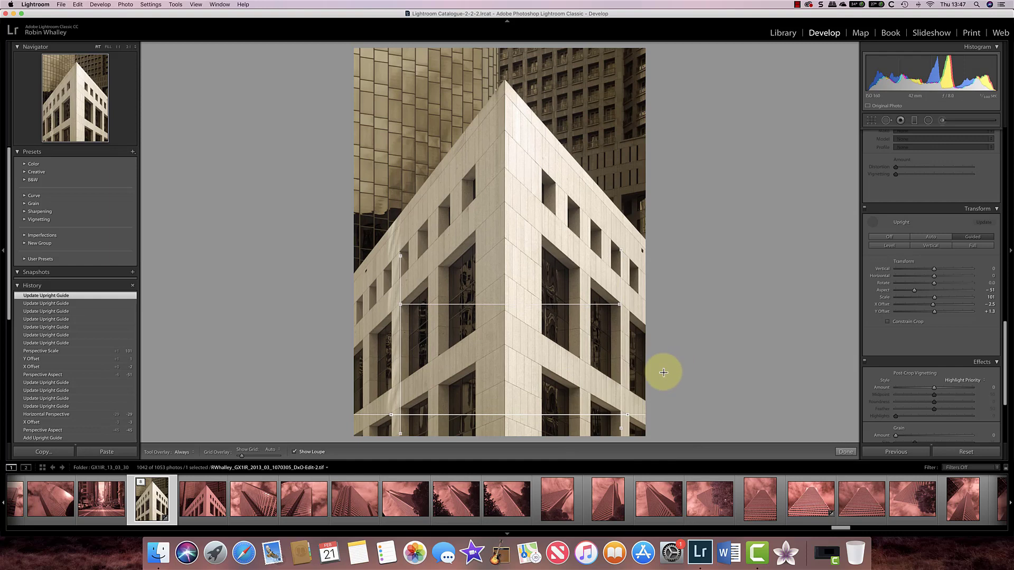
# Set the Transform values to Y Offset -2.3, Scale 107, Horizontal -20 and X Offset -6.5.
pyautogui.moveTo(934, 312)
pyautogui.mouseDown()
pyautogui.moveTo(921, 312)
pyautogui.moveTo(932, 313)
pyautogui.mouseUp()
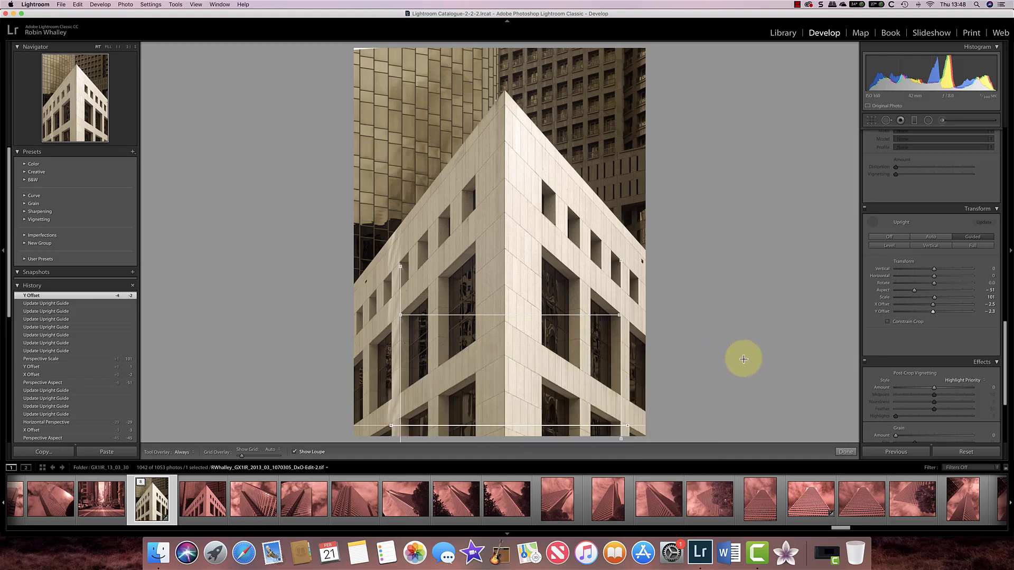
pyautogui.moveTo(931, 297)
pyautogui.mouseDown()
pyautogui.moveTo(940, 298)
pyautogui.moveTo(929, 304)
pyautogui.mouseUp()
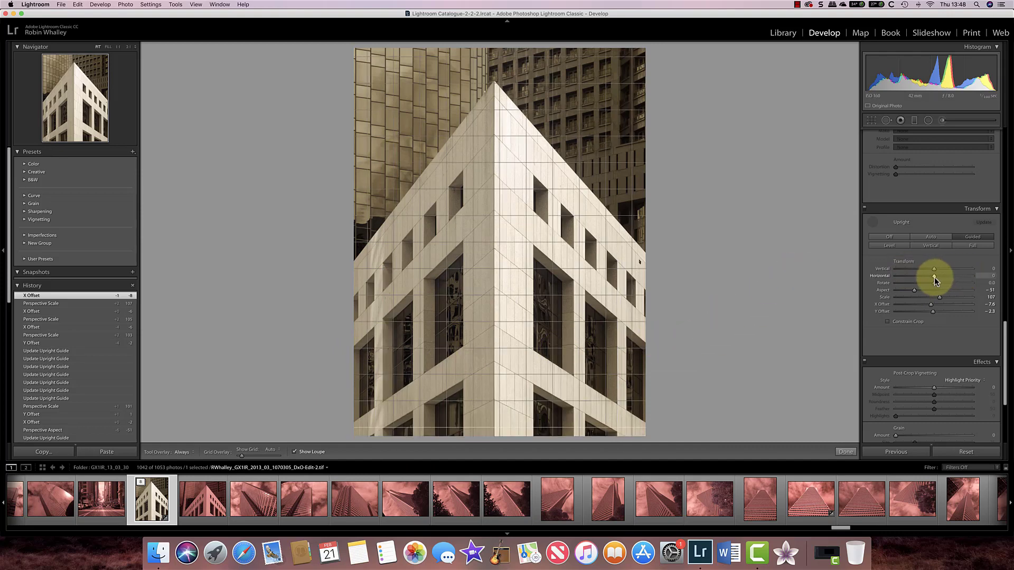
pyautogui.moveTo(934, 276); pyautogui.dragTo(930, 305)
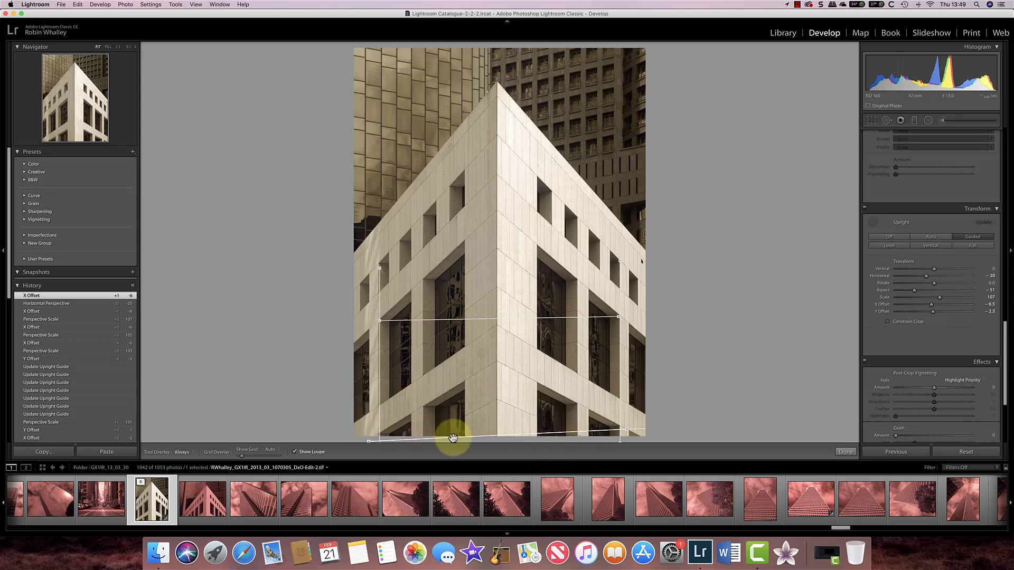
# Move the lower horizontal guide above the other one, spanning both faces at the row of small windows.
pyautogui.moveTo(453, 437); pyautogui.dragTo(453, 403)
pyautogui.moveTo(370, 405); pyautogui.dragTo(367, 282)
pyautogui.moveTo(612, 396); pyautogui.dragTo(639, 282)
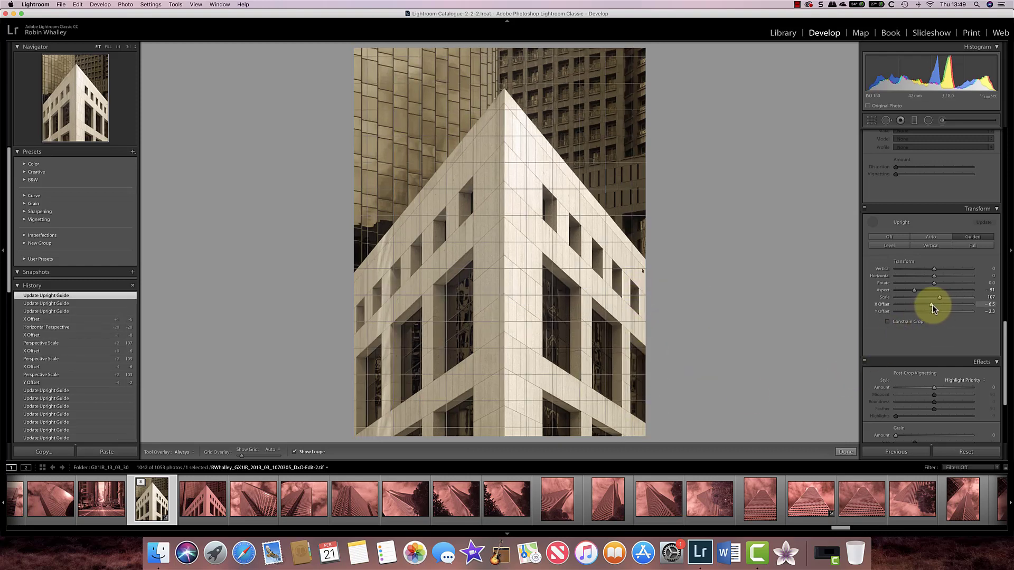
# Set the Transform values to X Offset -7.5, Horizontal -10 and Y Offset +0.5.
pyautogui.moveTo(932, 305); pyautogui.dragTo(929, 277)
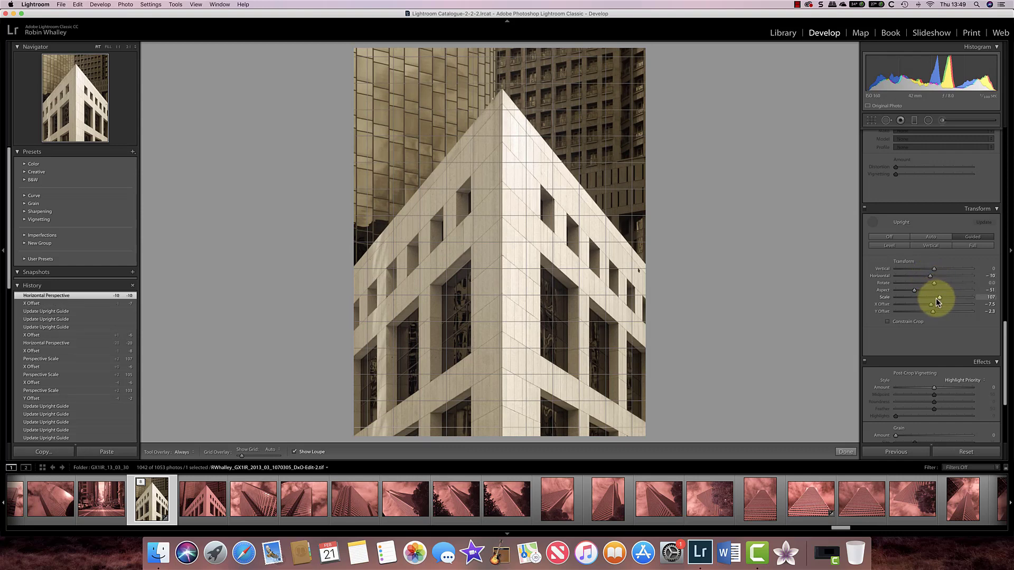
pyautogui.moveTo(931, 312); pyautogui.dragTo(933, 311)
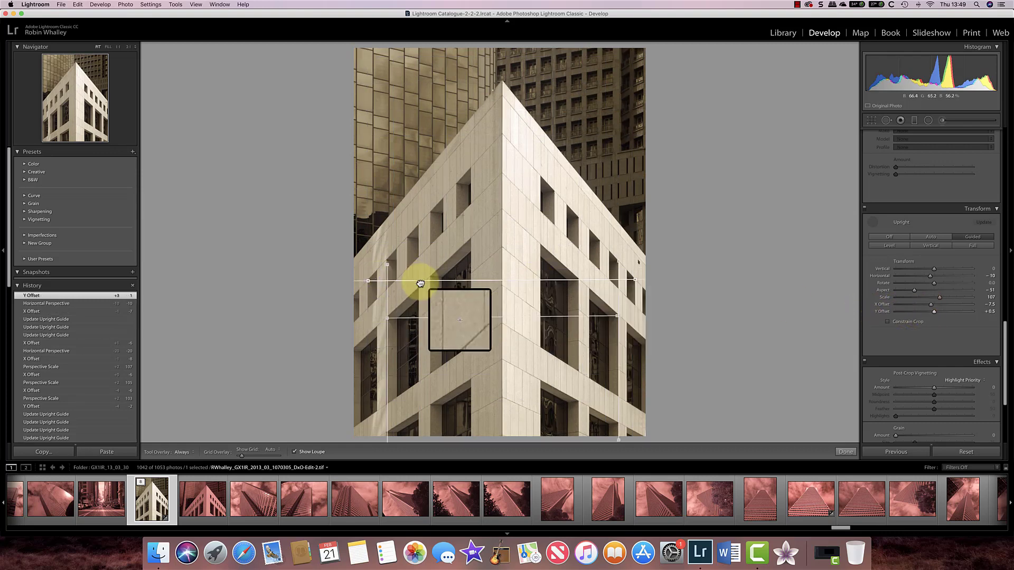
# Move the upper horizontal guide below the other one, across both faces, undo its last two updates and finish guide editing.
pyautogui.moveTo(420, 280); pyautogui.dragTo(389, 423)
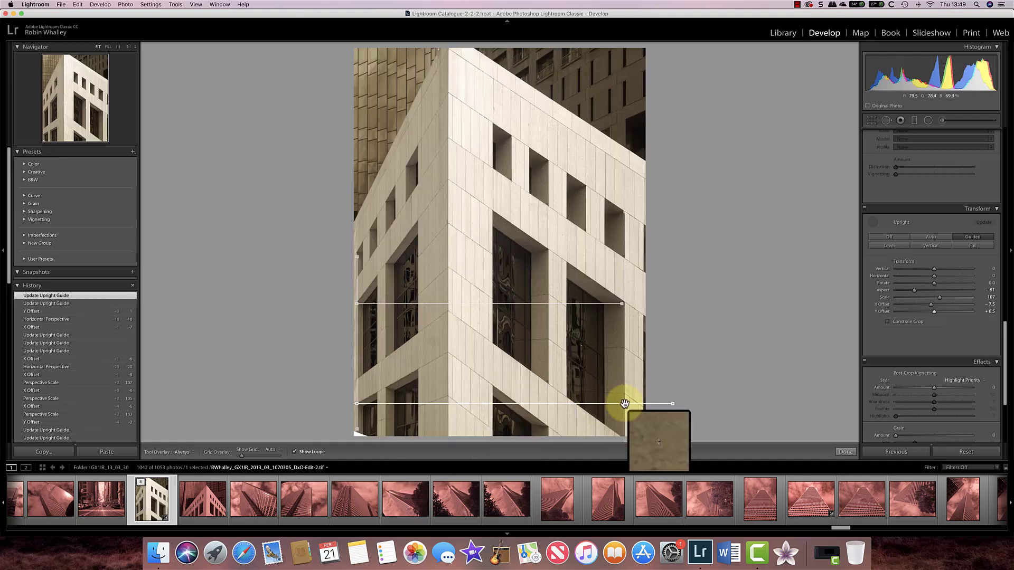
pyautogui.moveTo(650, 408); pyautogui.dragTo(613, 422)
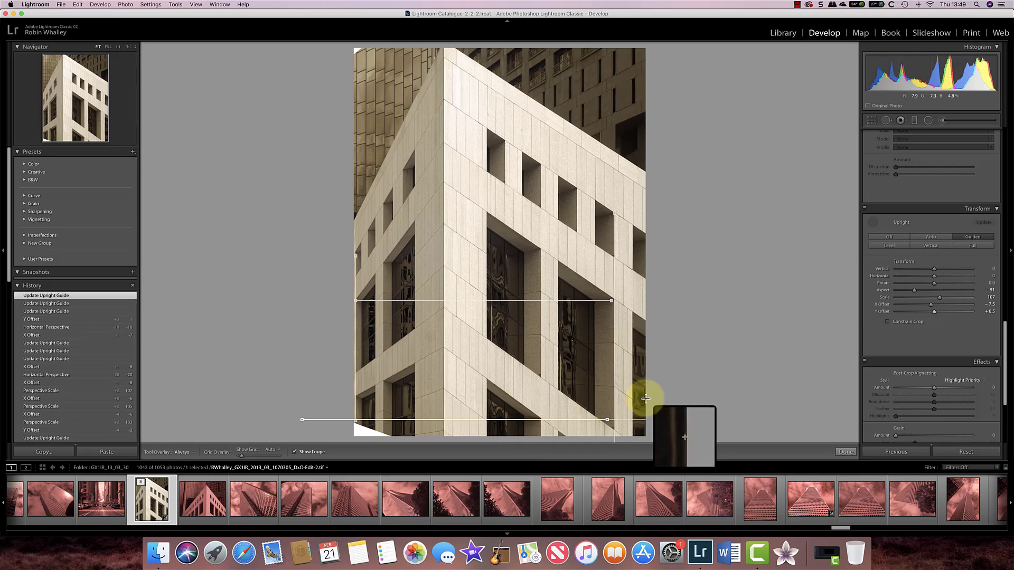
pyautogui.click(78, 5)
pyautogui.click(80, 14)
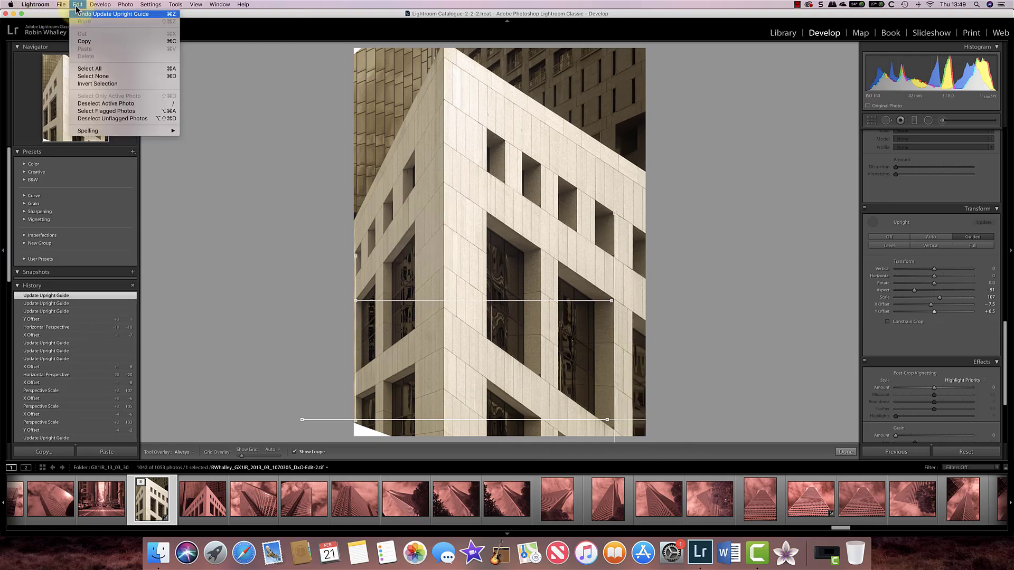
pyautogui.click(77, 4)
pyautogui.click(79, 14)
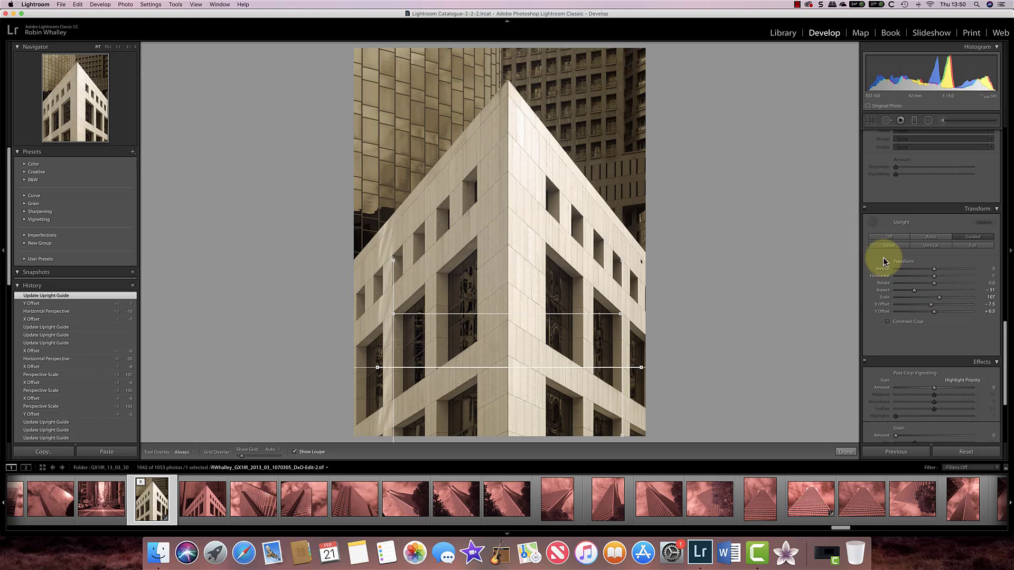
pyautogui.click(872, 221)
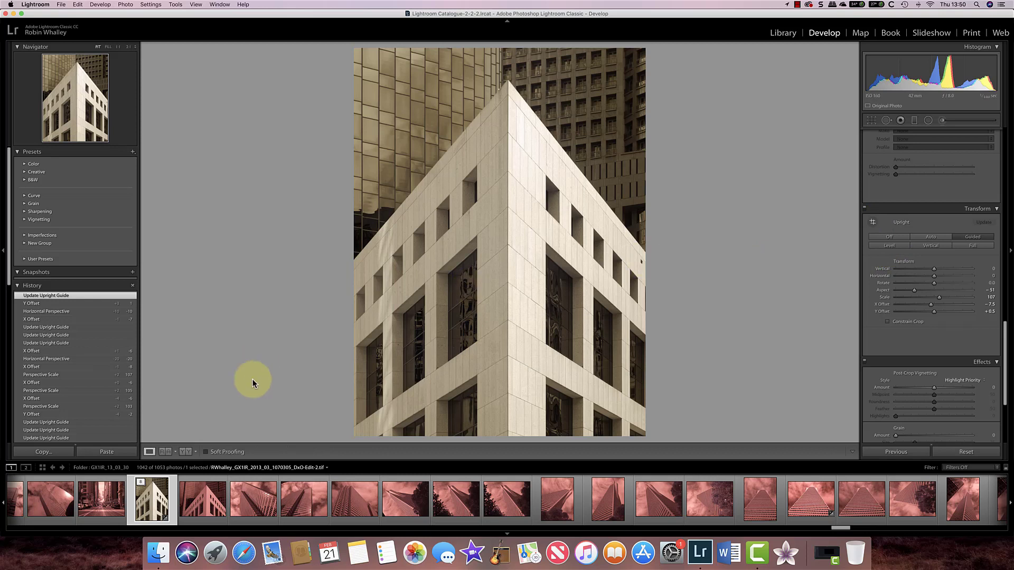
# Compare the corrected photo with the original by resetting all settings, undoing the reset and showing Before and After side by side.
pyautogui.click(945, 457)
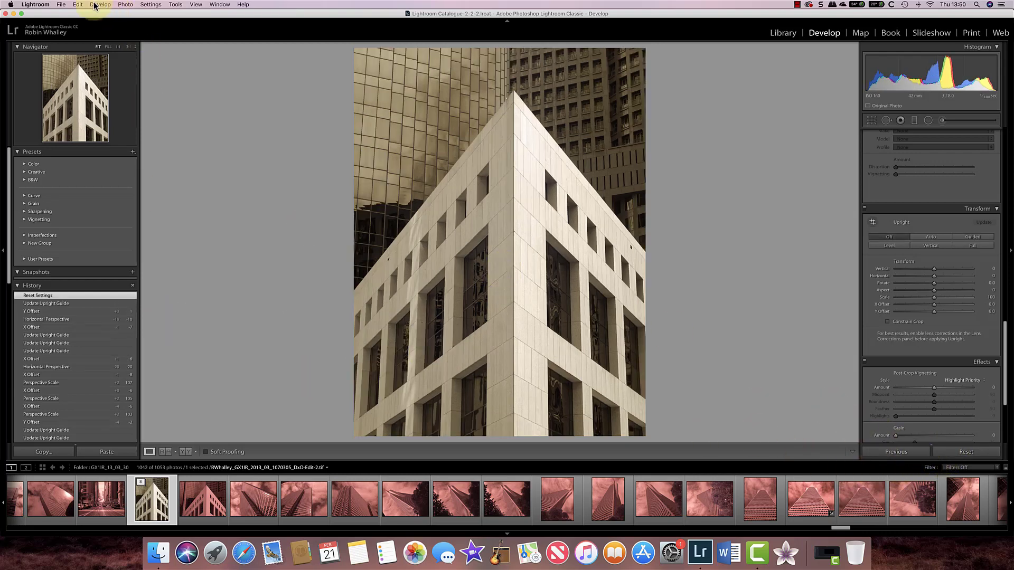
pyautogui.click(78, 5)
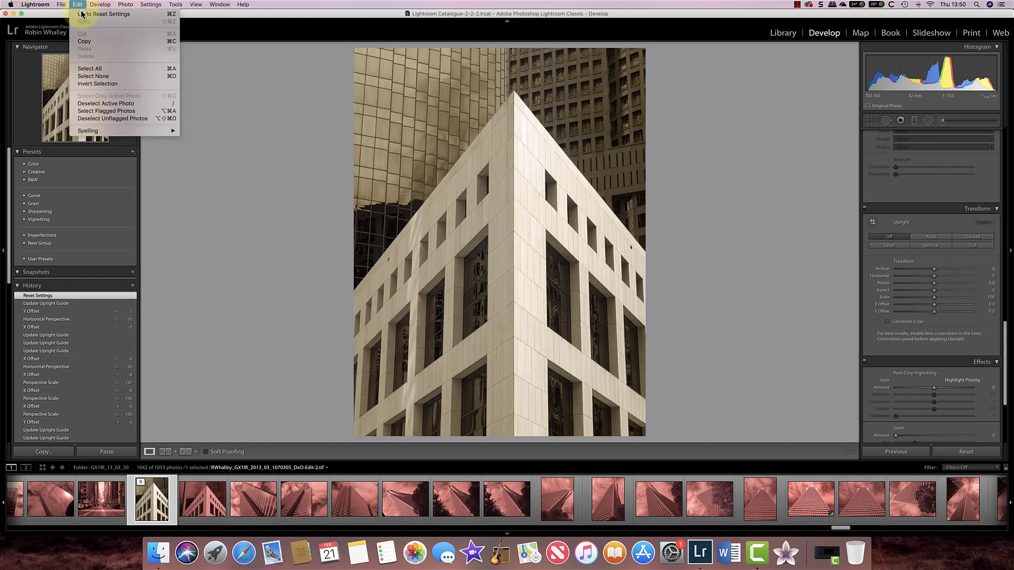
pyautogui.click(112, 18)
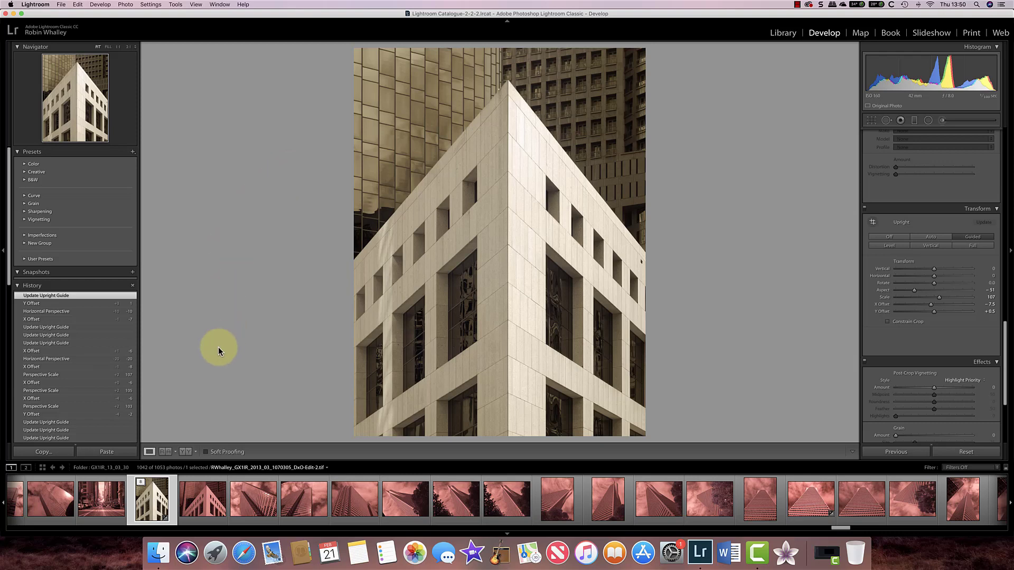
pyautogui.click(185, 452)
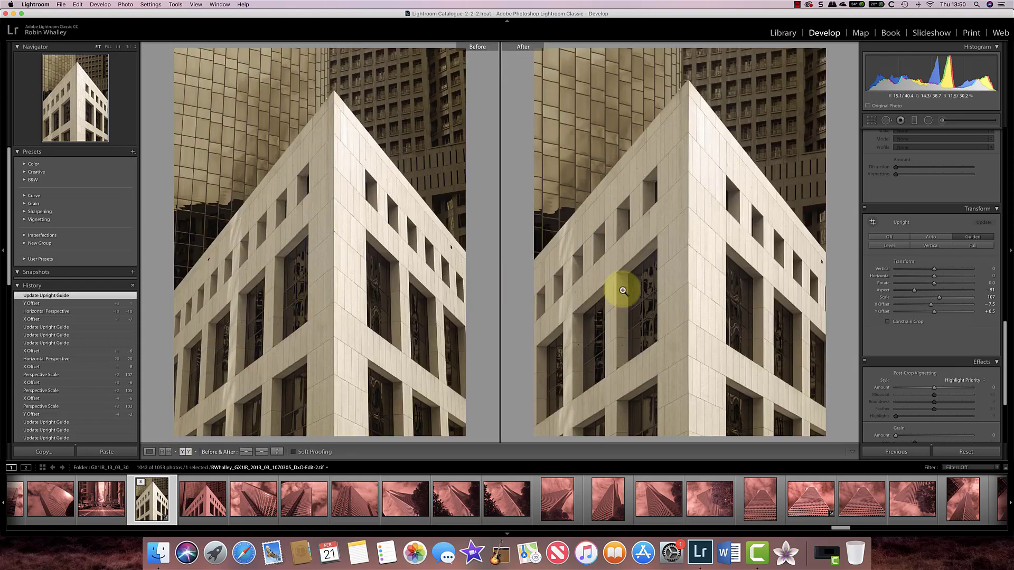